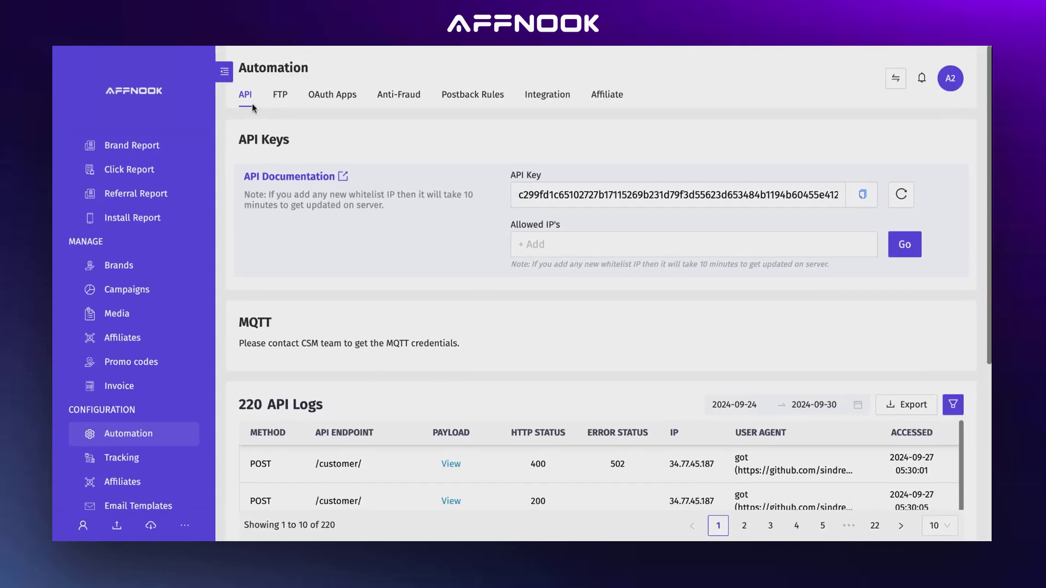
# Select the API key value and place the caret in the allowed IPs field
pyautogui.doubleClick(568, 194)
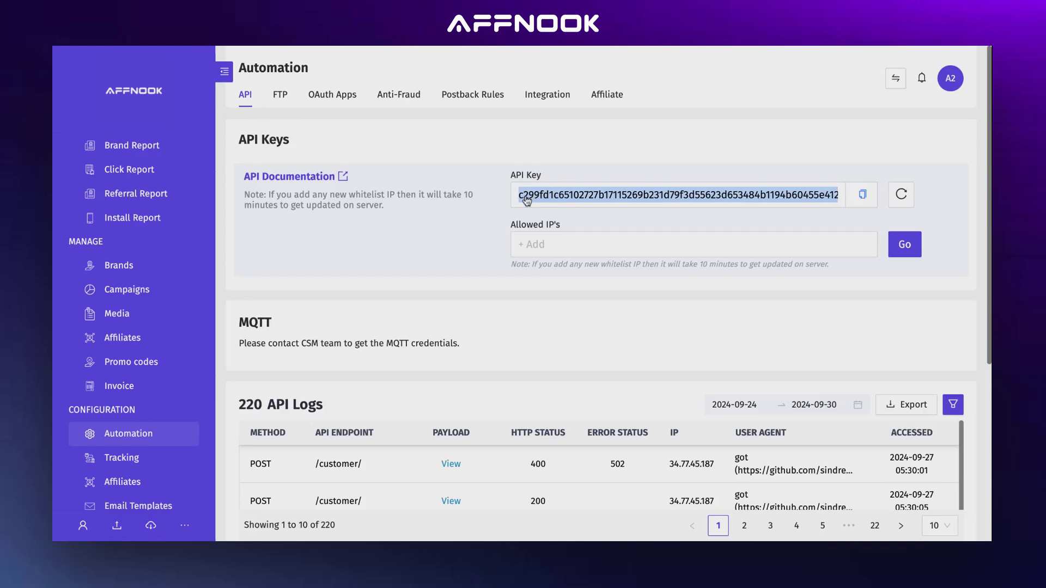
pyautogui.click(518, 246)
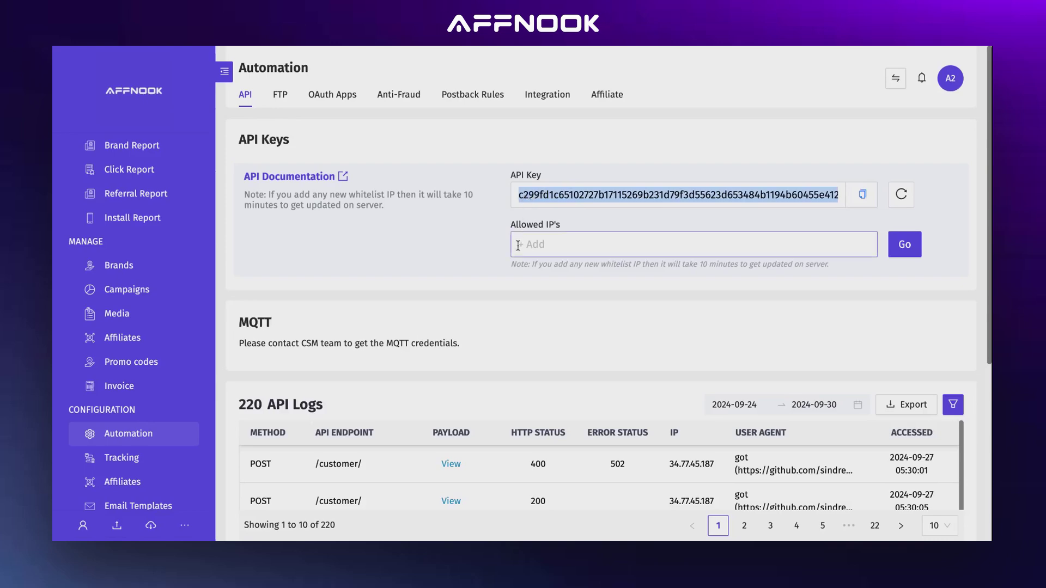
pyautogui.click(555, 246)
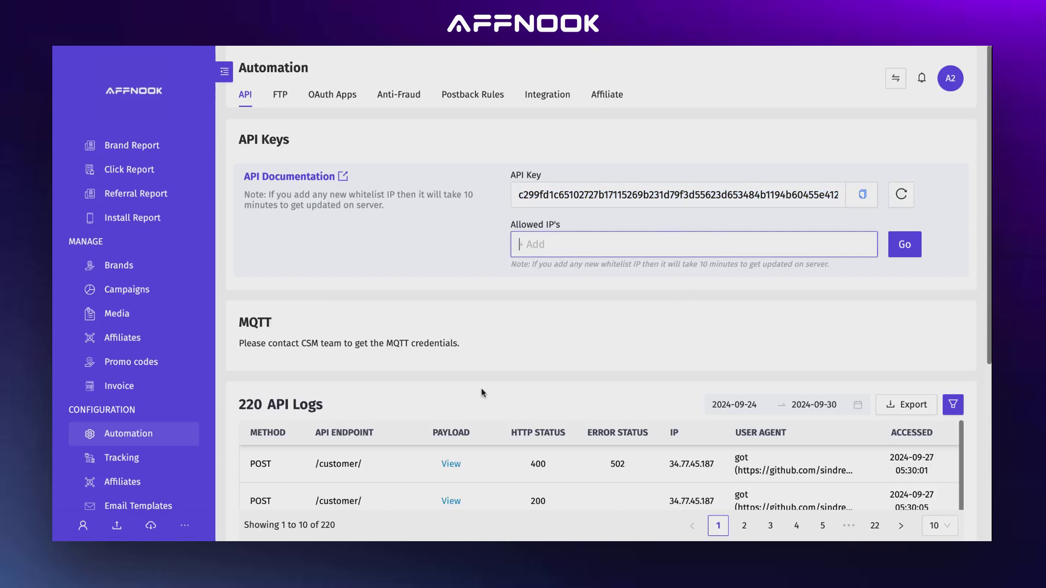
# Scroll through the API logs table, then switch to the FTP configuration
pyautogui.scroll(-2, 481, 387)
pyautogui.scroll(-2, 481, 388)
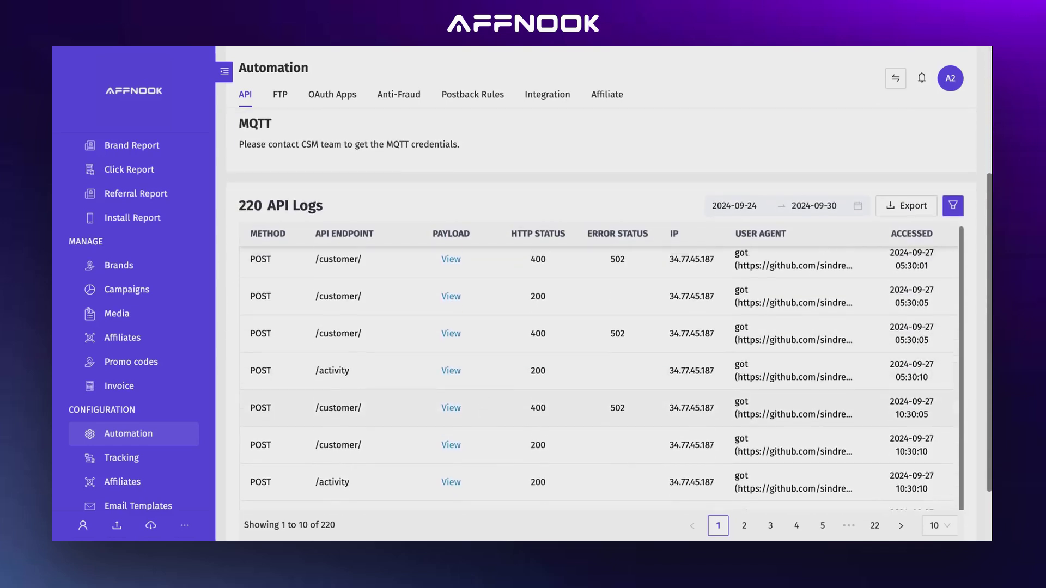
pyautogui.scroll(-1, 559, 428)
pyautogui.scroll(-1, 560, 430)
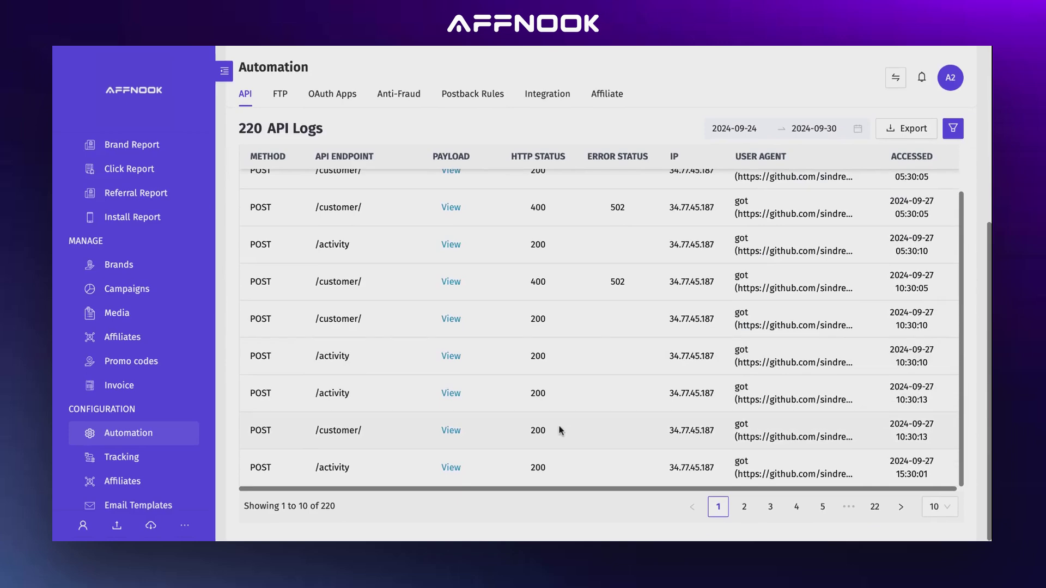
pyautogui.click(280, 94)
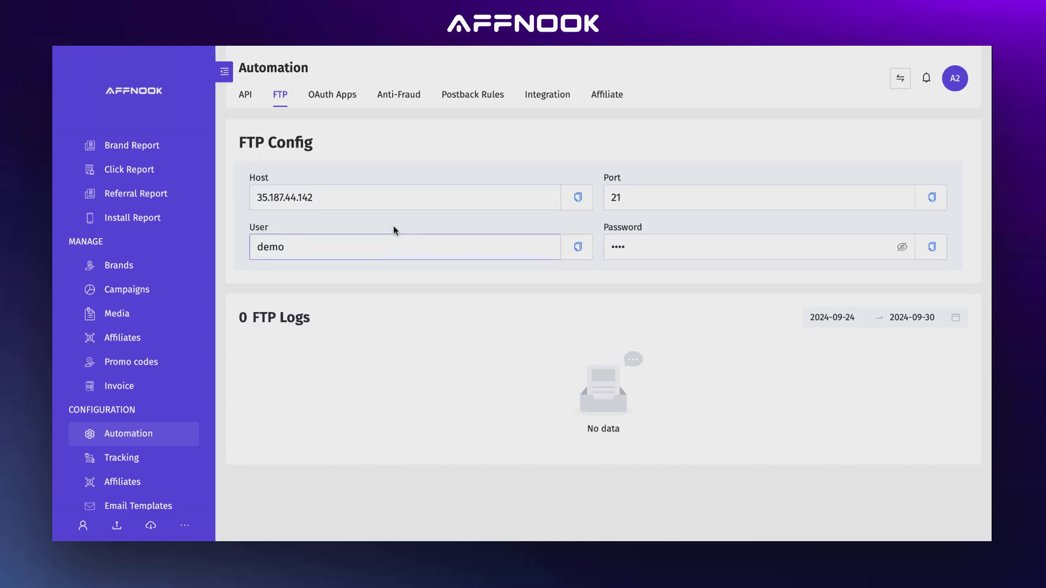
# Select the full Host, Password and User values in the FTP config
pyautogui.click(394, 200)
pyautogui.hotkey('ctrl', 'a')
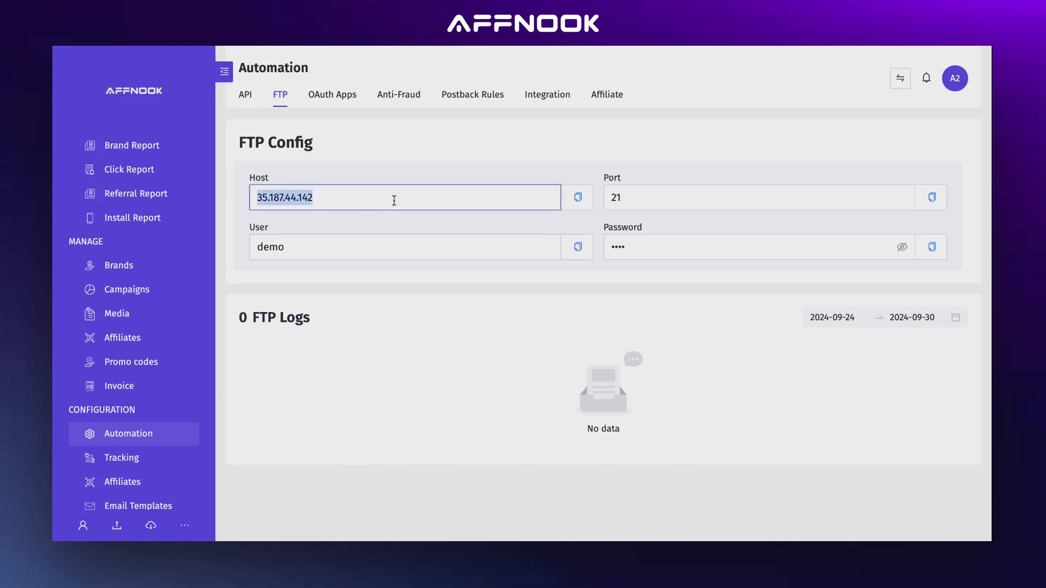
pyautogui.click(670, 247)
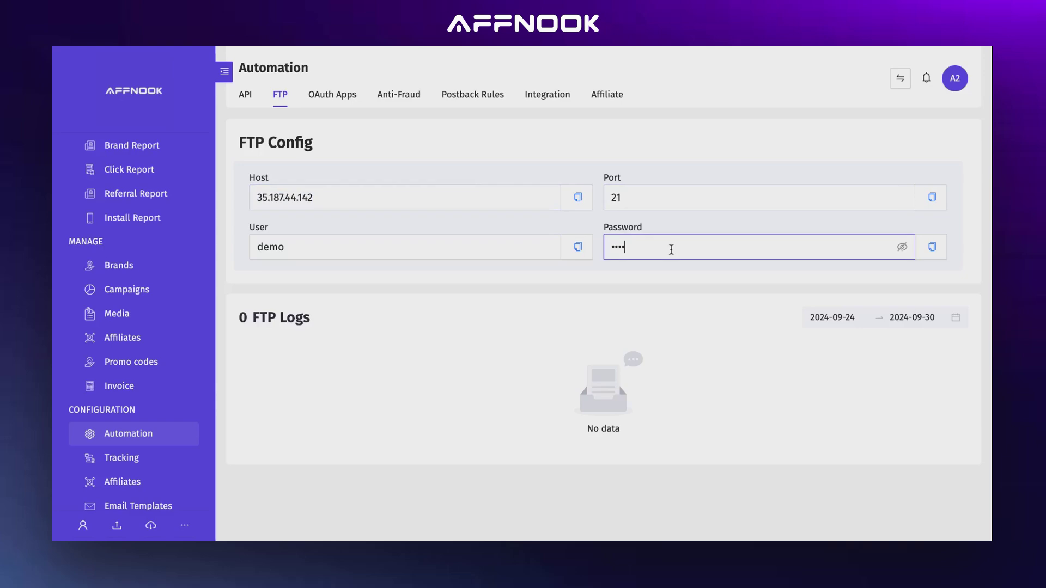
pyautogui.hotkey('ctrl', 'a')
pyautogui.click(411, 250)
pyautogui.hotkey('ctrl', 'a')
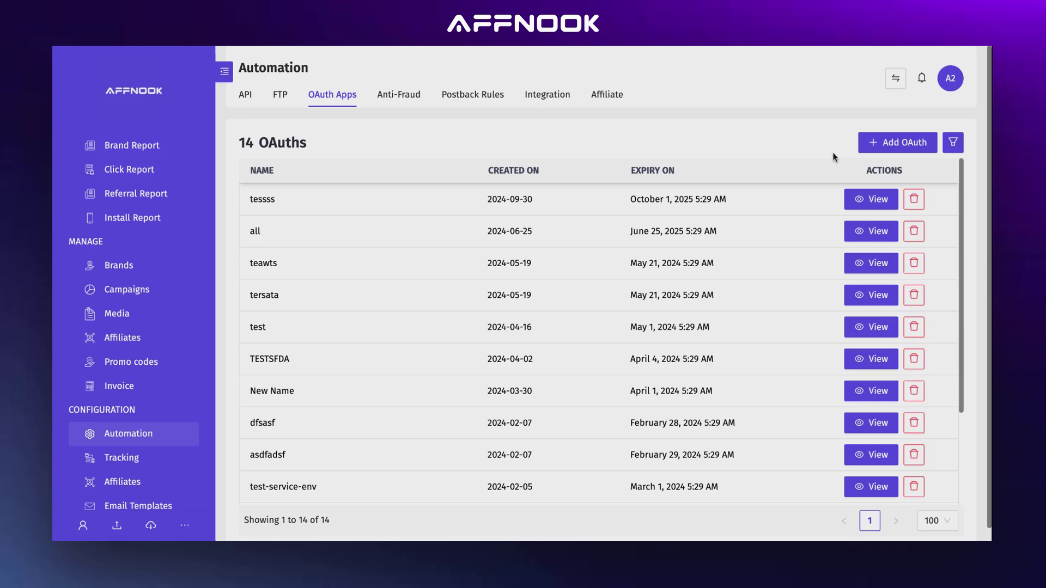
# Add a new OAuth app named Test with Customer as its scope resource
pyautogui.click(897, 142)
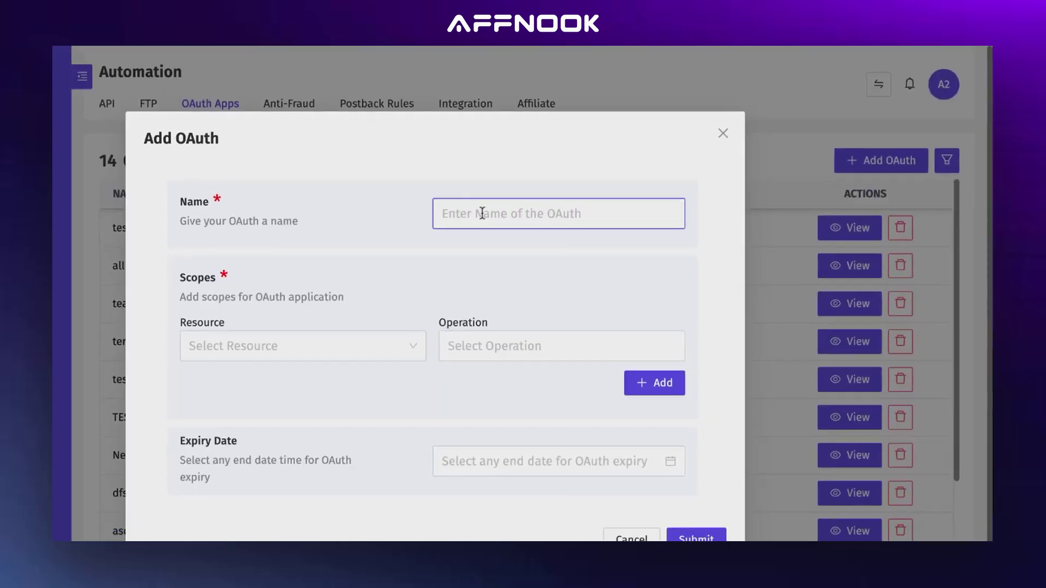
pyautogui.write('Test')
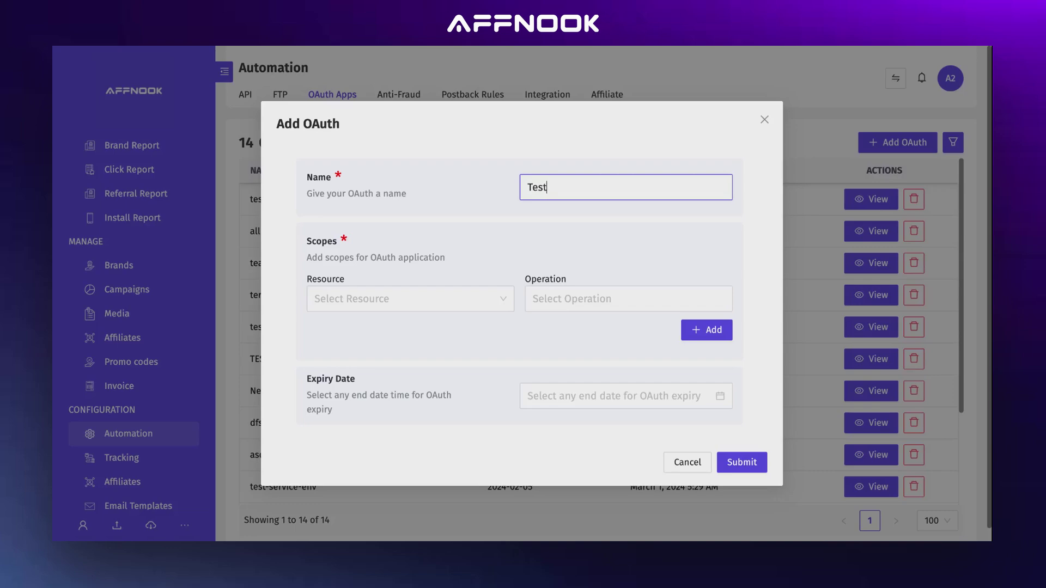
pyautogui.click(403, 294)
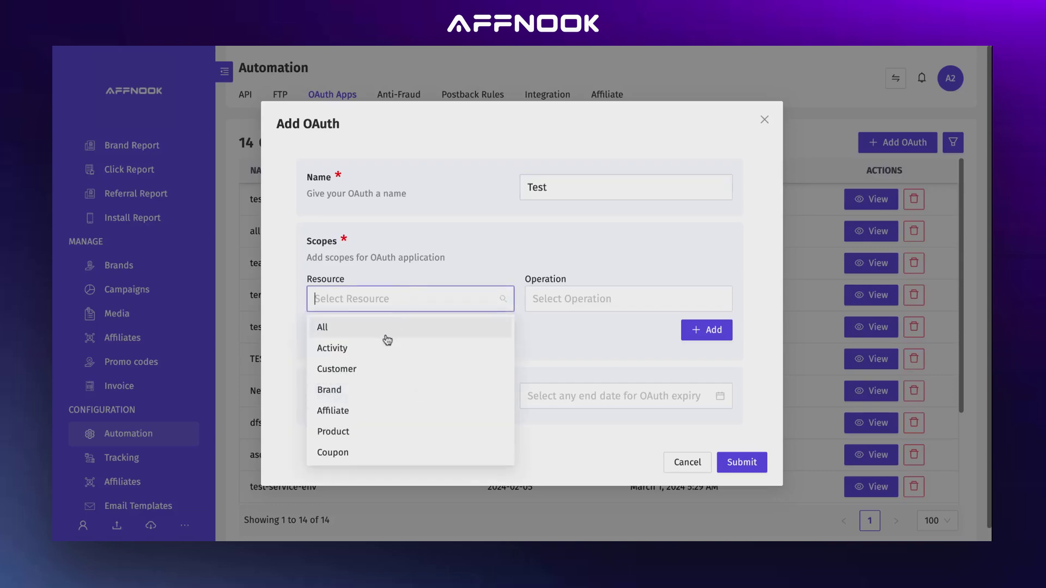
pyautogui.click(382, 371)
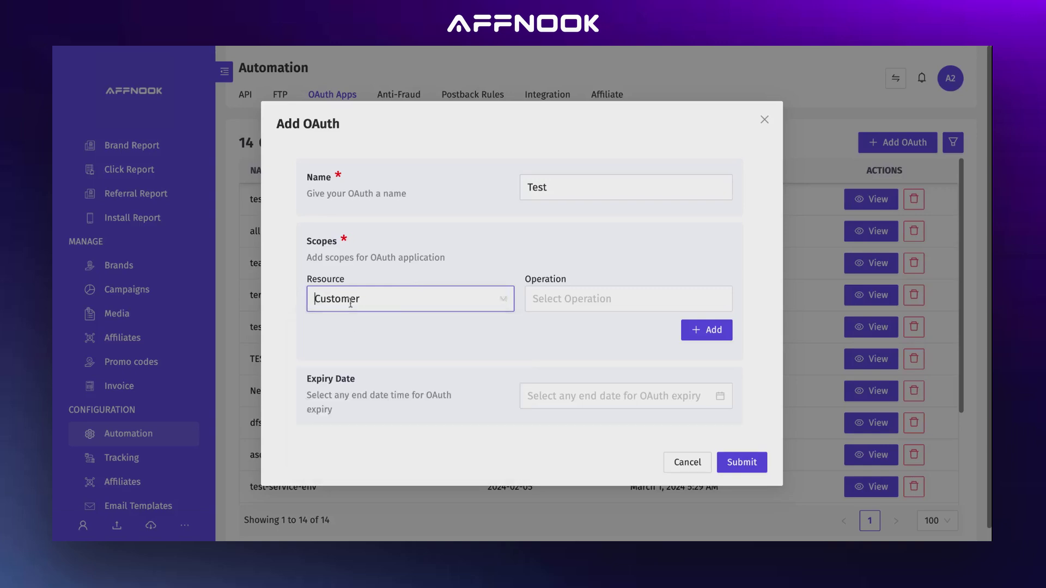
# Allow the Create and Update operations, leave the expiry date empty, and submit the app
pyautogui.click(554, 294)
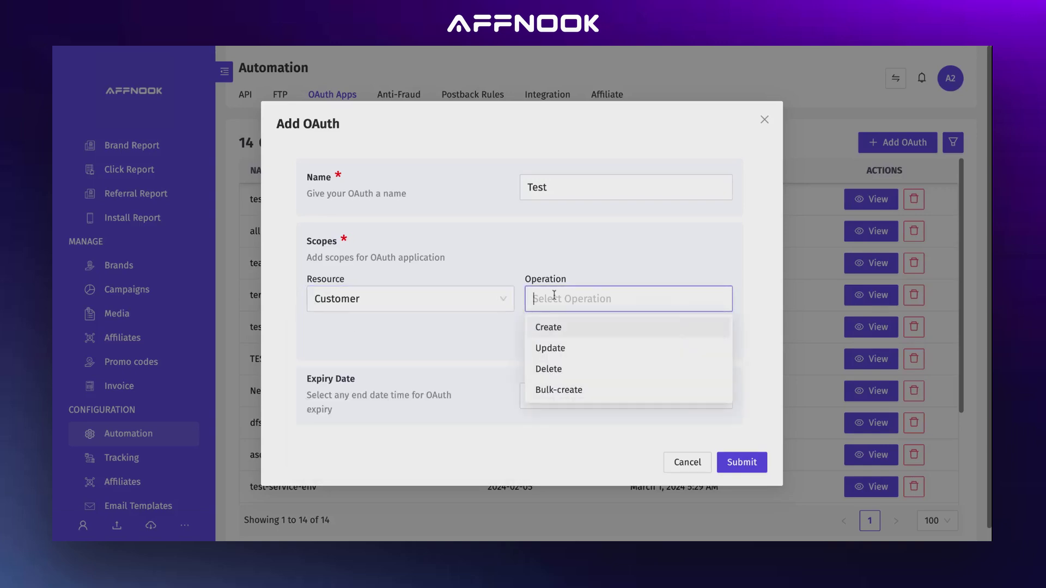
pyautogui.click(567, 331)
pyautogui.click(566, 348)
pyautogui.click(566, 395)
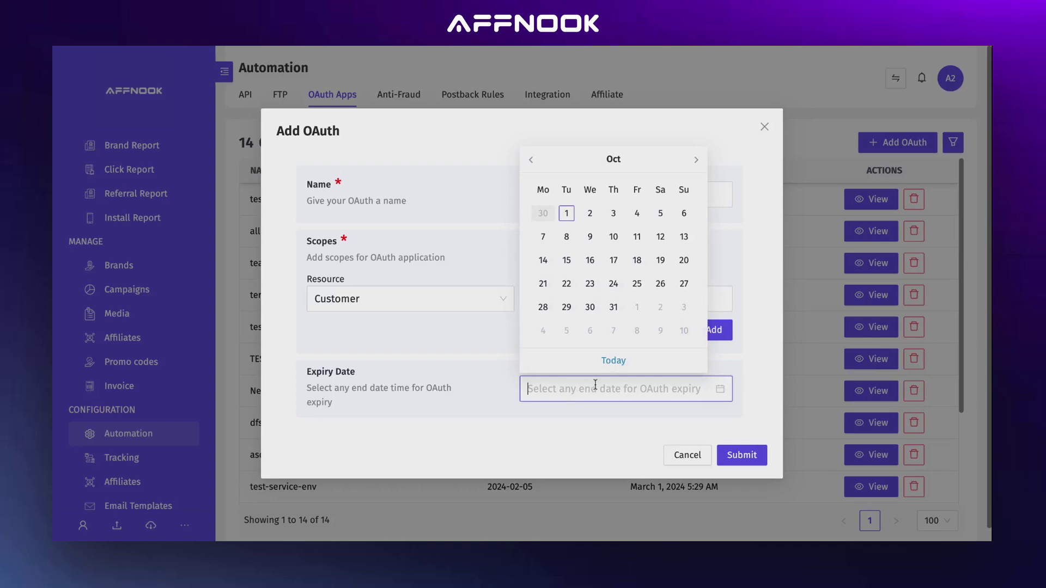
pyautogui.click(744, 462)
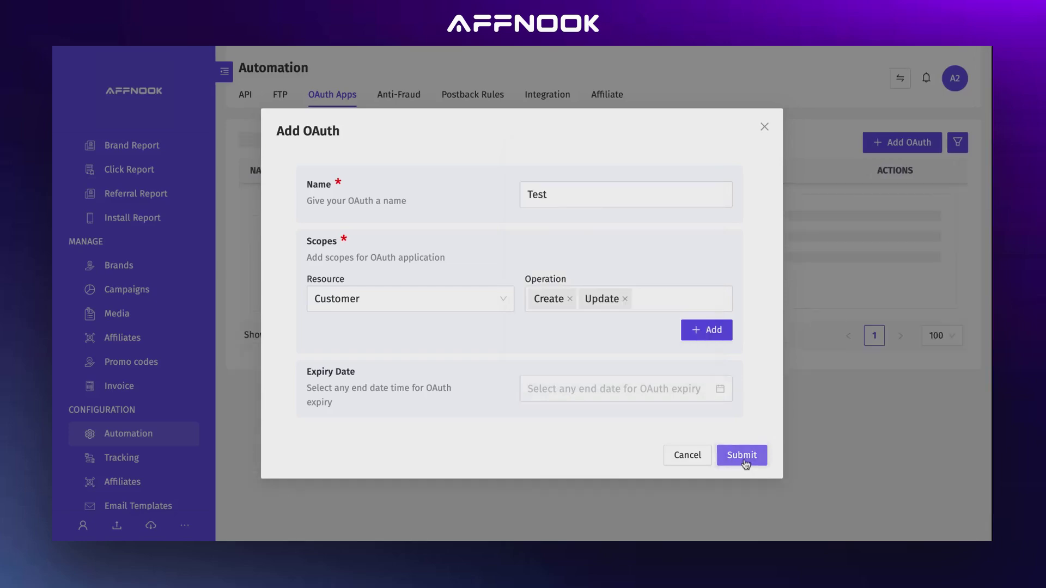
pyautogui.click(744, 462)
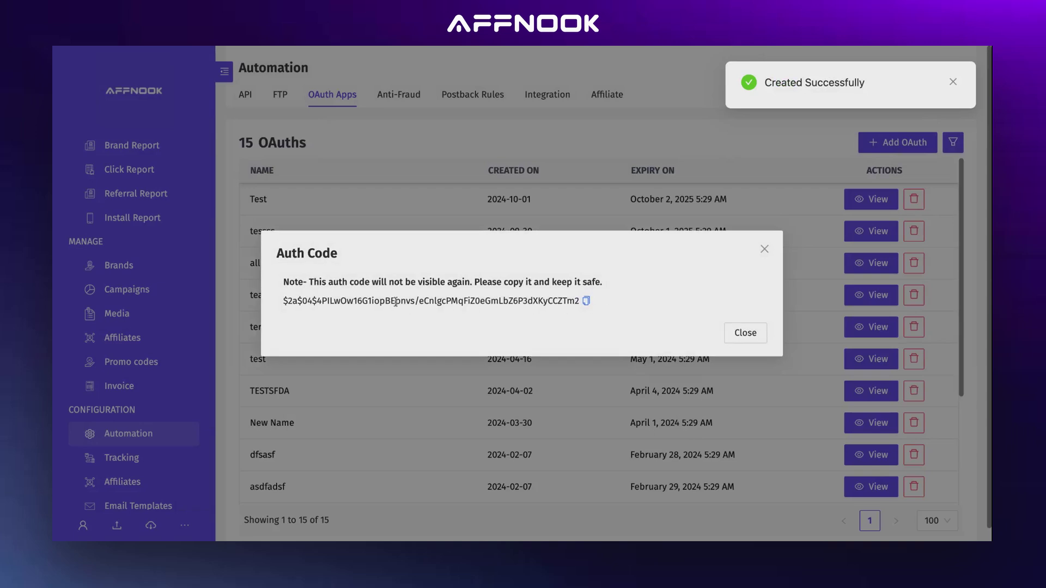
# Select the new auth code for copying and go to the Anti-Fraud rules list
pyautogui.tripleClick(392, 299)
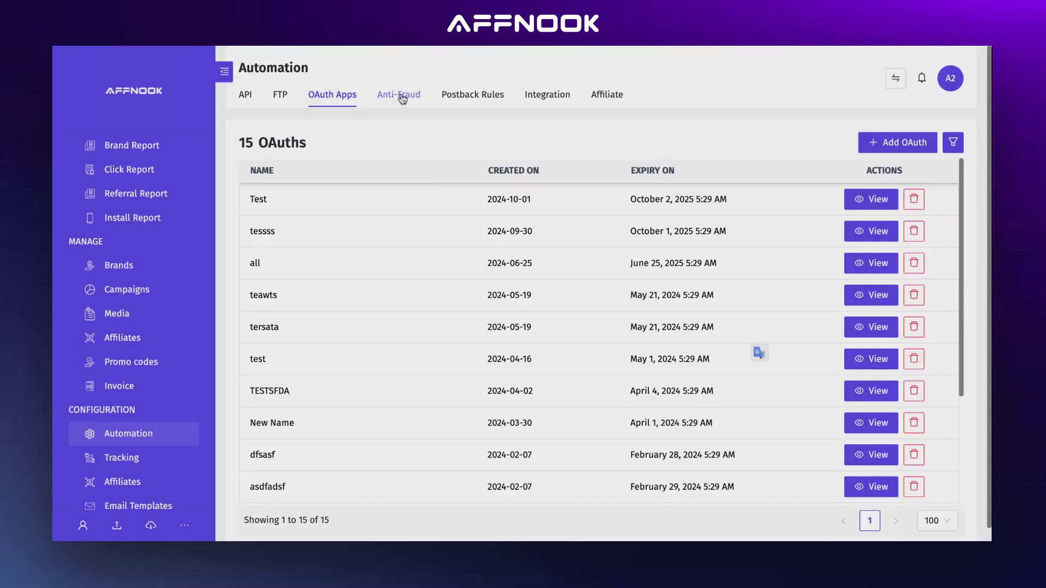
pyautogui.click(401, 96)
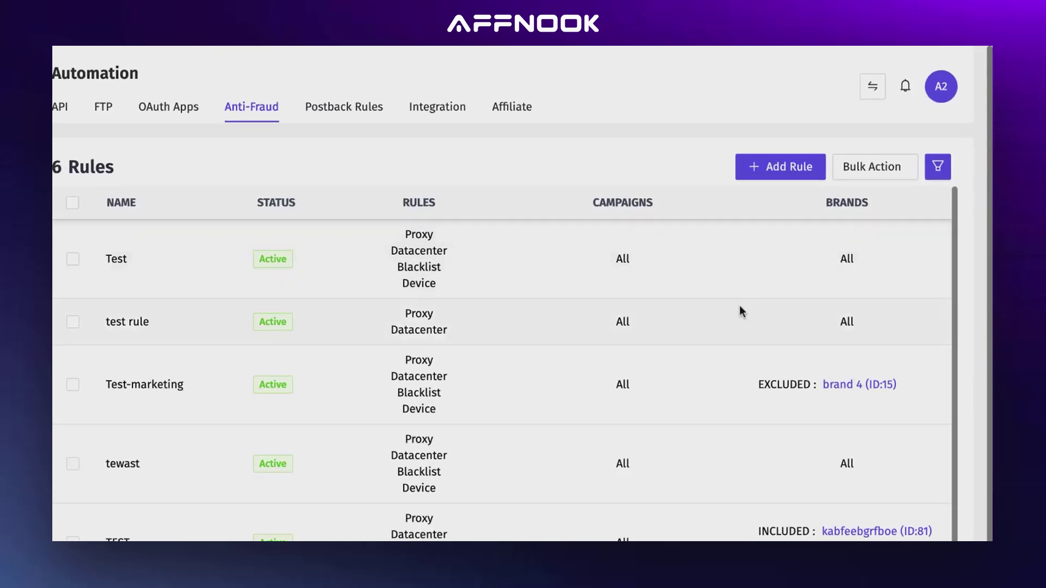
# Add a new anti-fraud rule and enter Test as its name
pyautogui.click(771, 169)
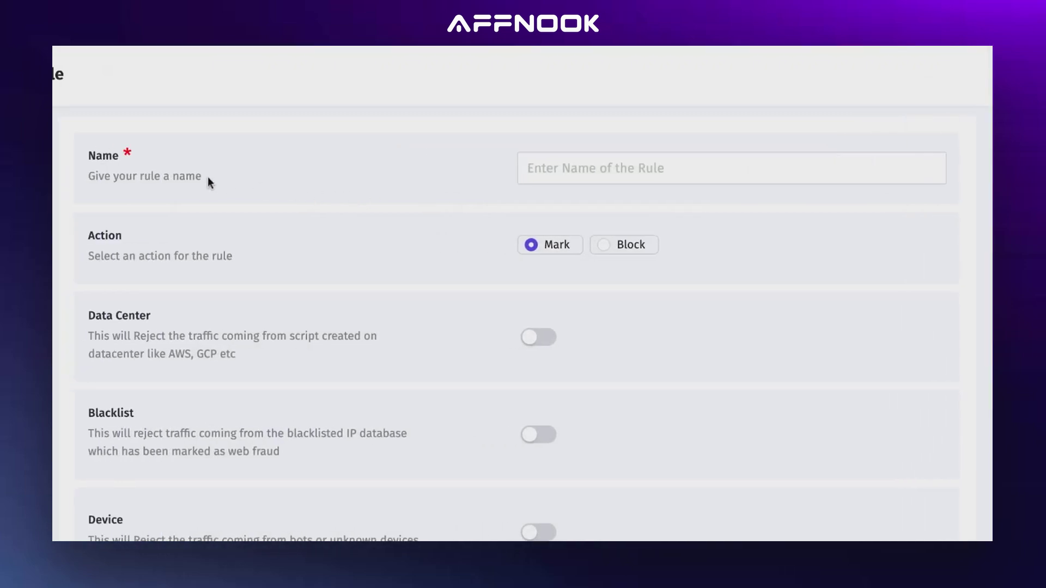
pyautogui.click(561, 169)
pyautogui.write('Te')
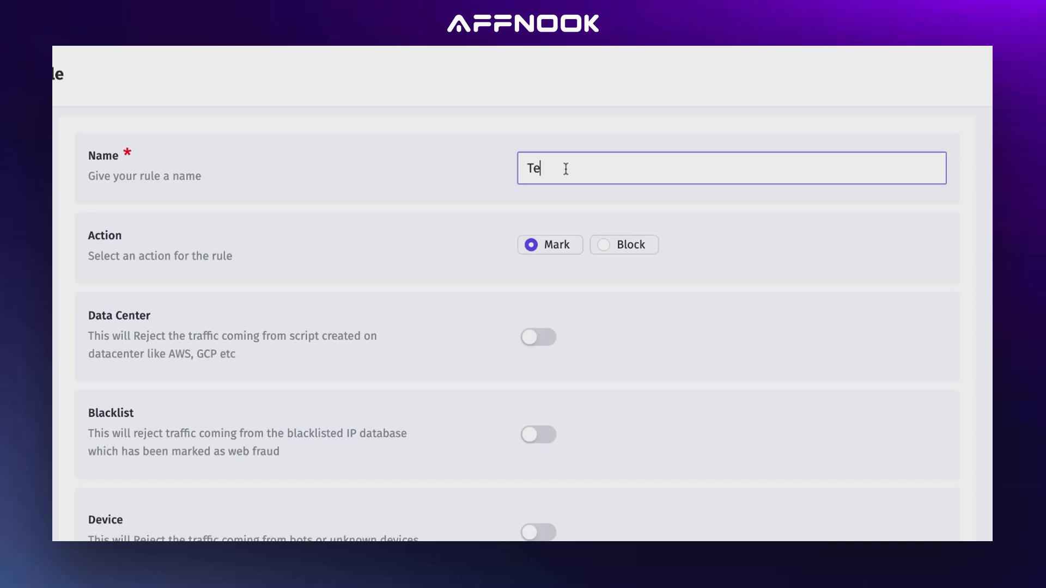
pyautogui.write('st')
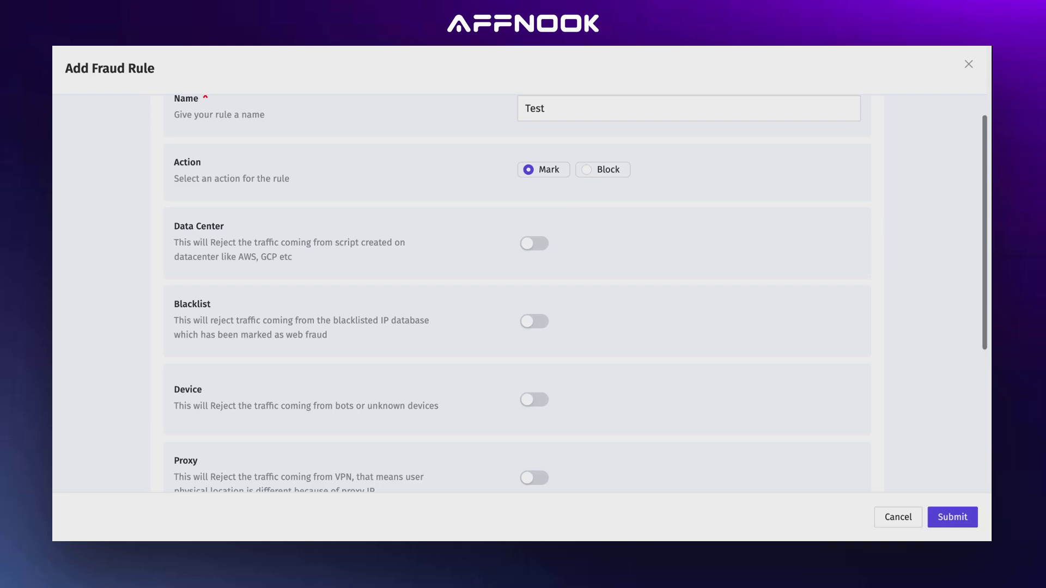
# Switch the rule's action from Mark to block and turn on the Data Center check
pyautogui.click(586, 170)
pyautogui.scroll(-4, 361, 342)
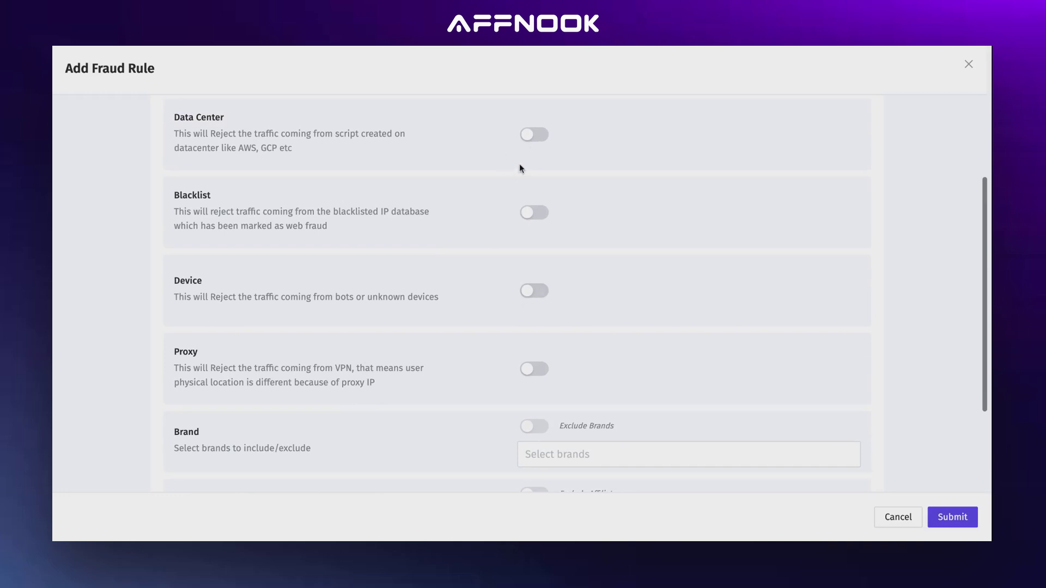
pyautogui.scroll(1, 519, 165)
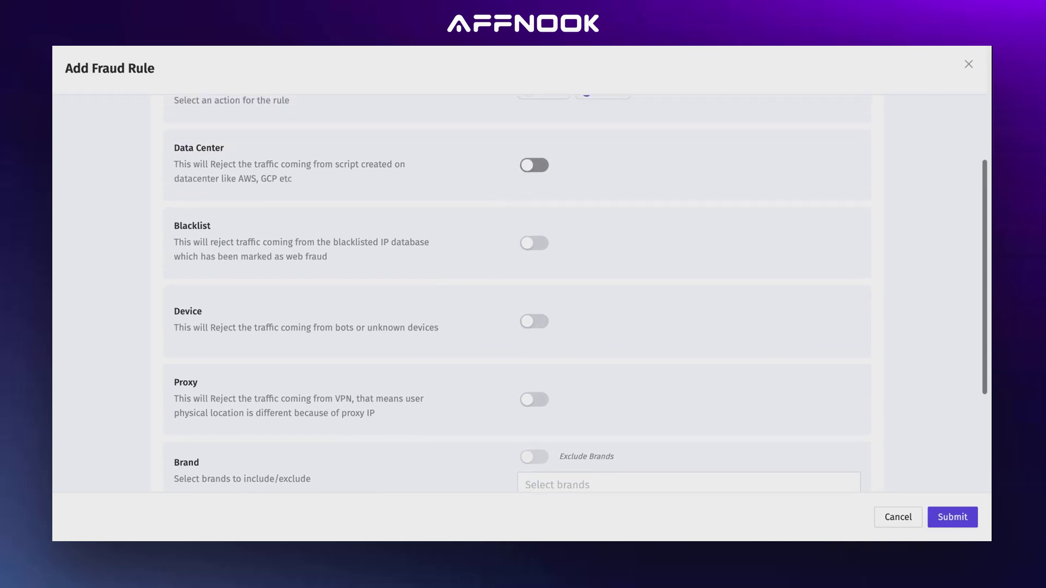
pyautogui.click(531, 167)
pyautogui.doubleClick(249, 179)
pyautogui.doubleClick(271, 179)
# Turn on the Blacklist, Device and Proxy checks
pyautogui.click(528, 246)
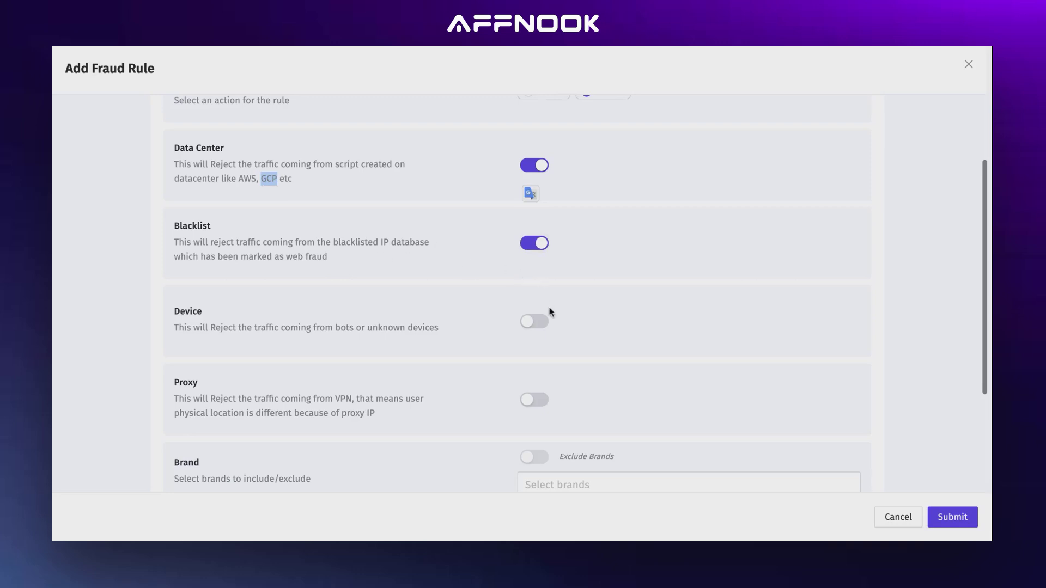
pyautogui.scroll(-1, 574, 359)
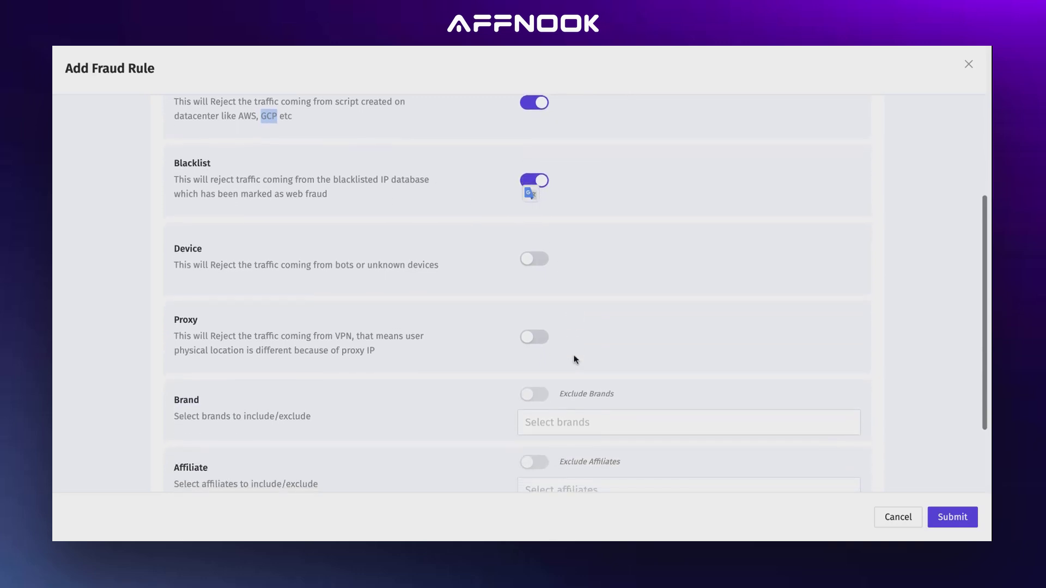
pyautogui.click(535, 259)
pyautogui.scroll(-1, 558, 322)
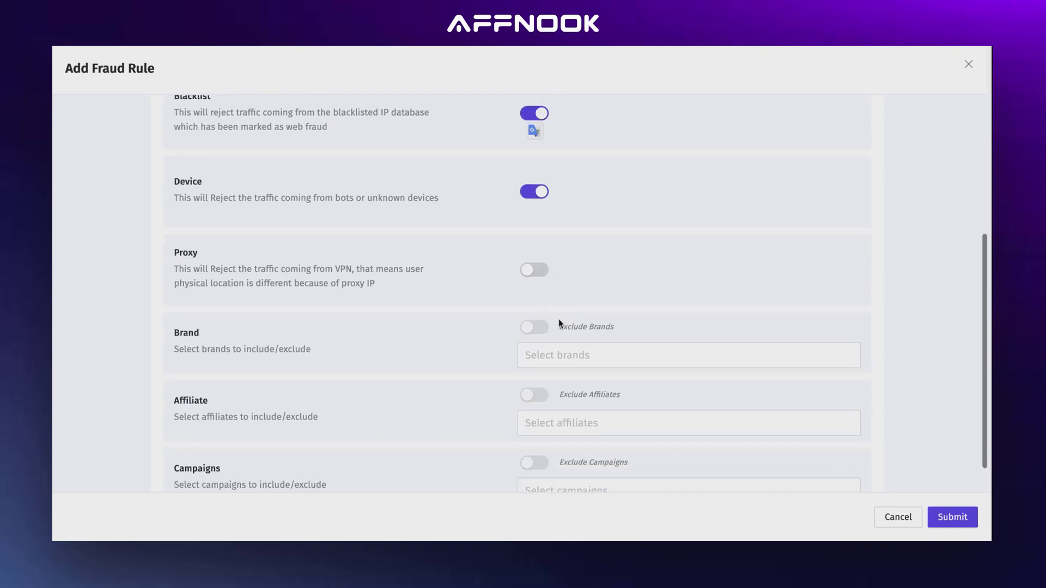
pyautogui.click(532, 270)
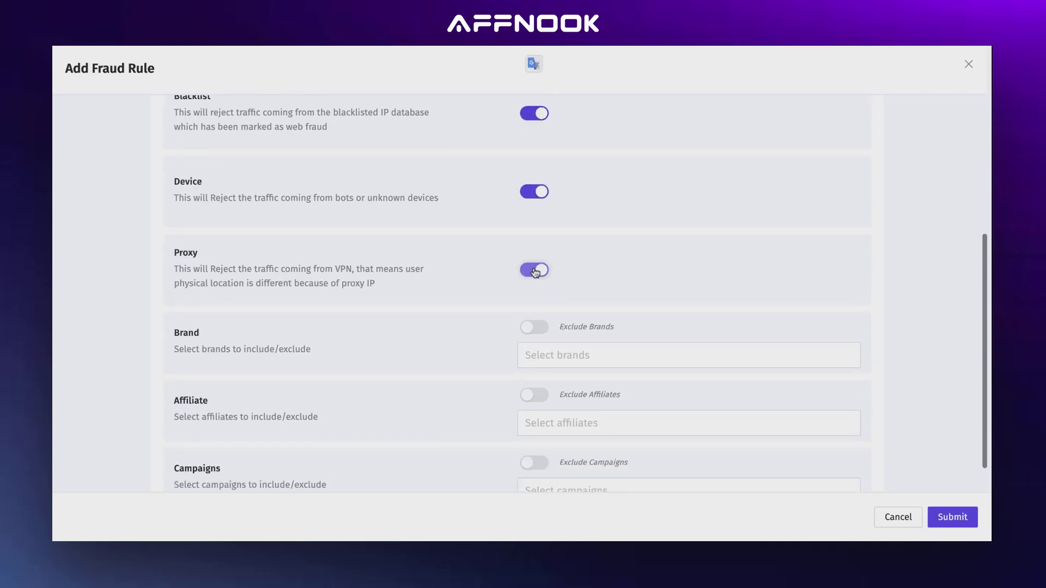
# Leave the brand filter empty
pyautogui.scroll(-1, 578, 319)
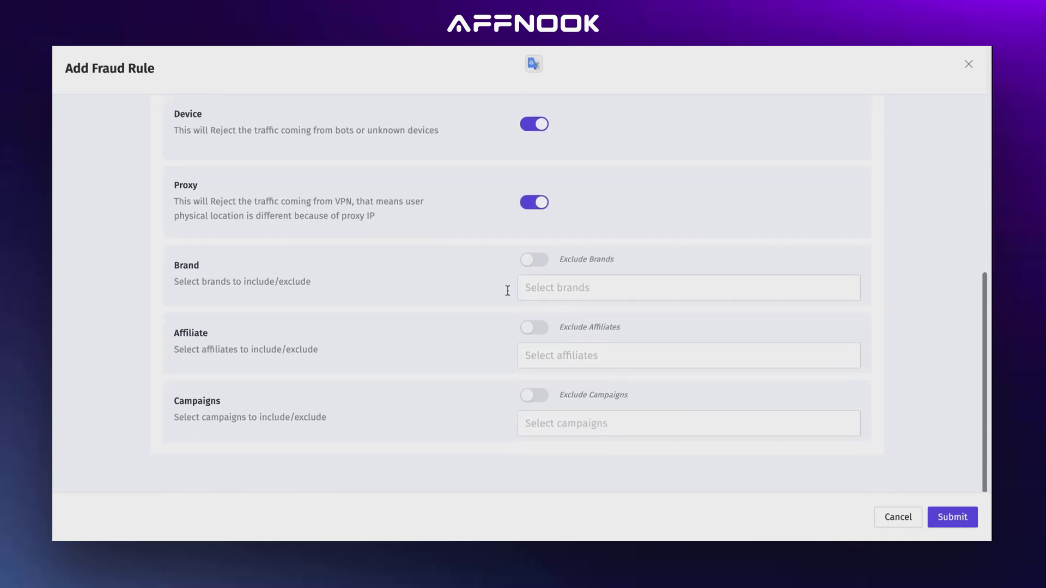
pyautogui.click(526, 289)
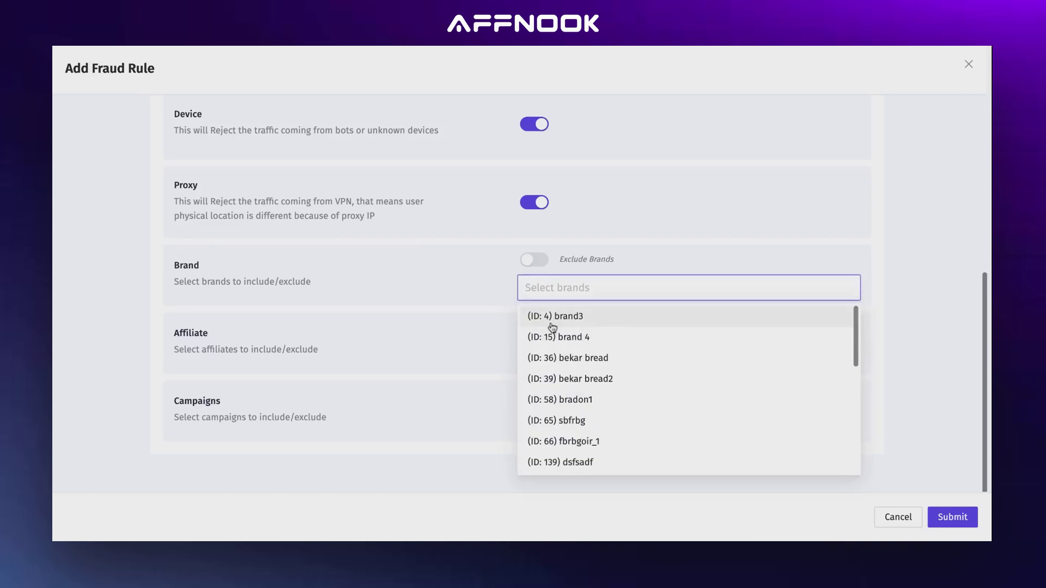
pyautogui.click(552, 349)
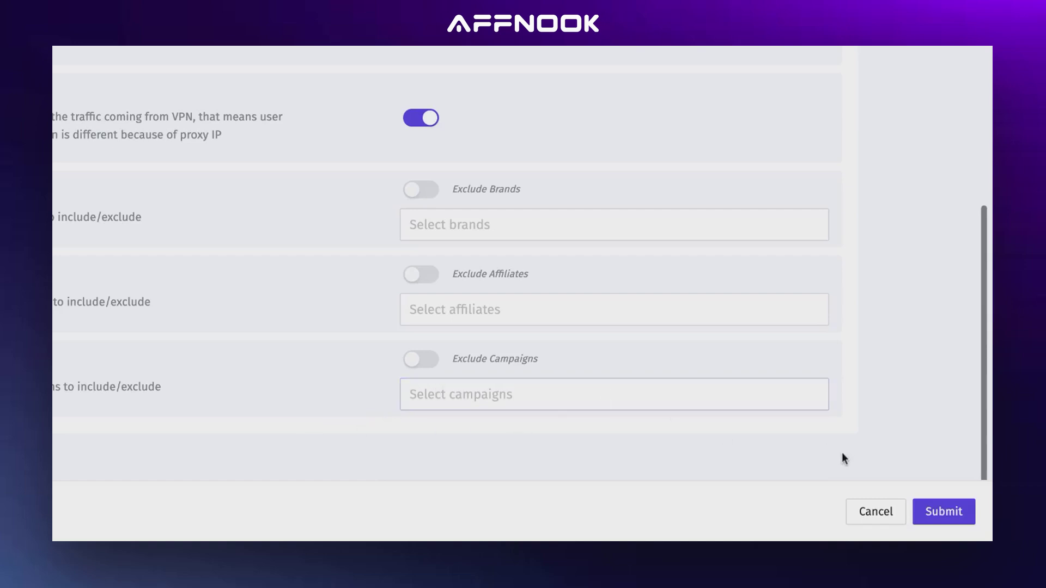
pyautogui.scroll(1, 843, 456)
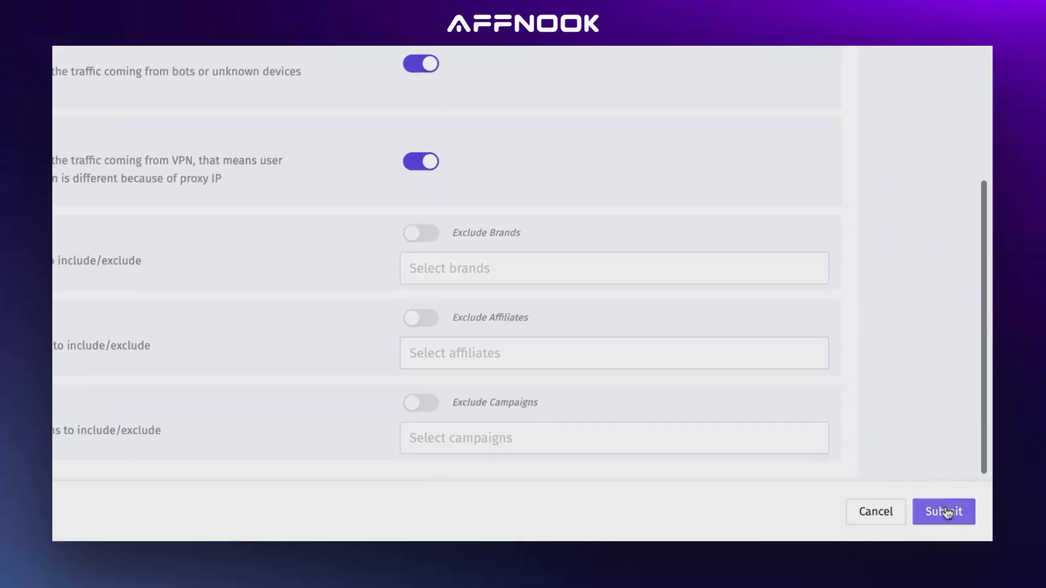
# Save the Test1234 fraud rule, review it in the editor, then go to Postback Rules
pyautogui.click(947, 513)
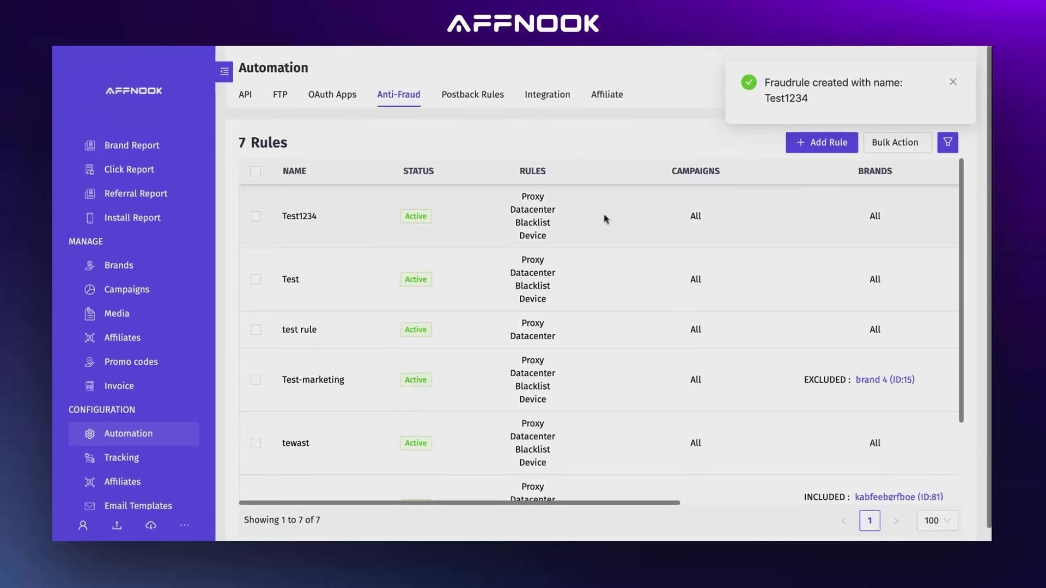
pyautogui.hscroll(5, 751, 218)
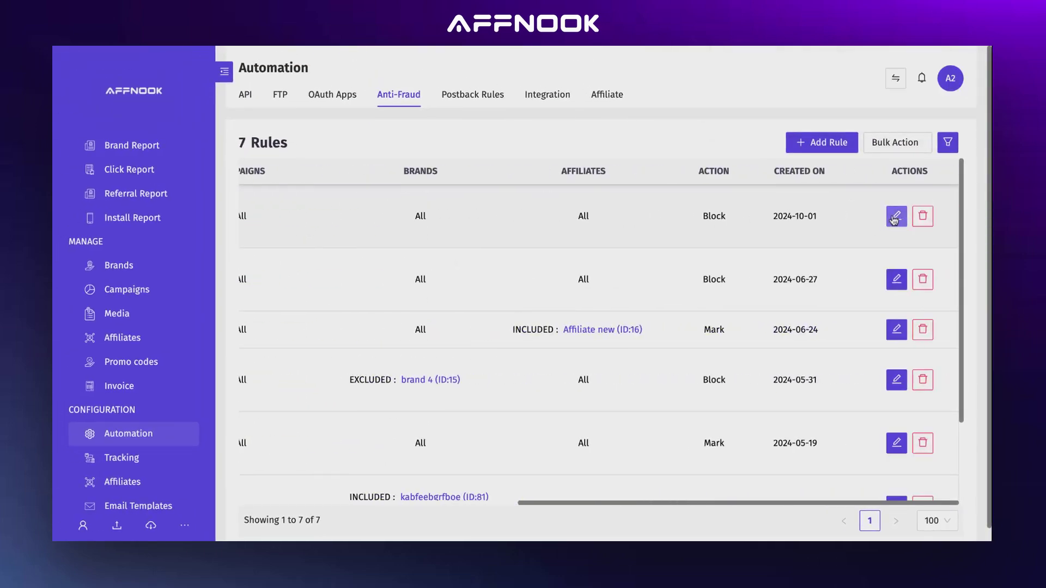
pyautogui.click(894, 219)
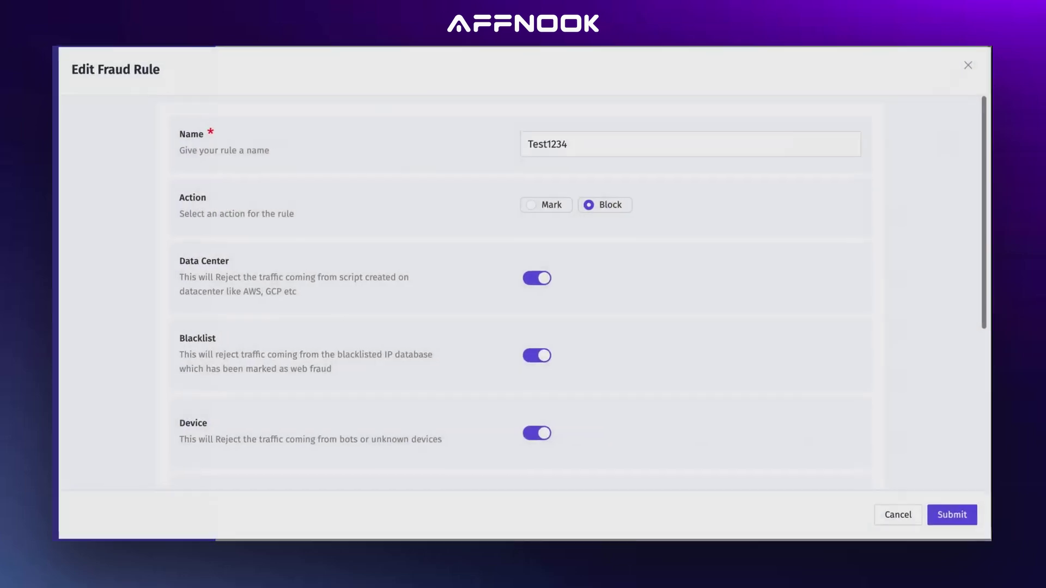
pyautogui.click(968, 64)
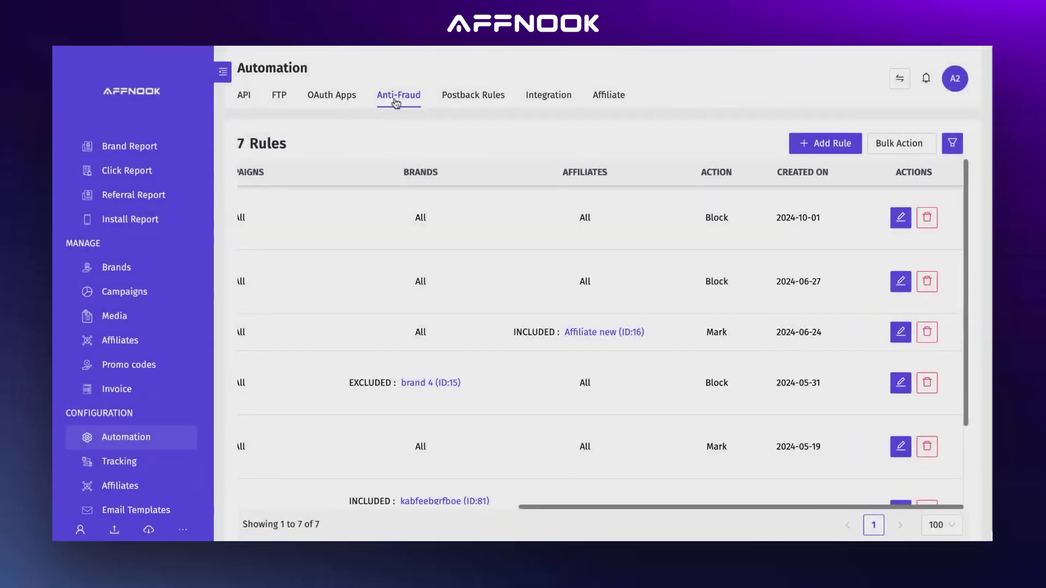
pyautogui.click(471, 115)
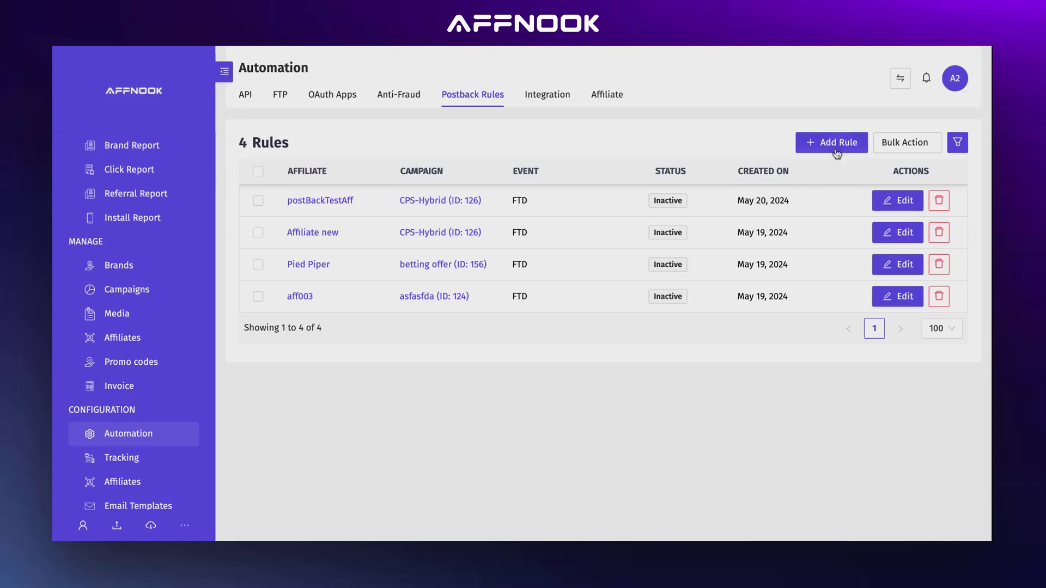
# Add a postback rule for affiliate ID 201 on Test campaign (ID: 189) with the FTD event
pyautogui.click(796, 169)
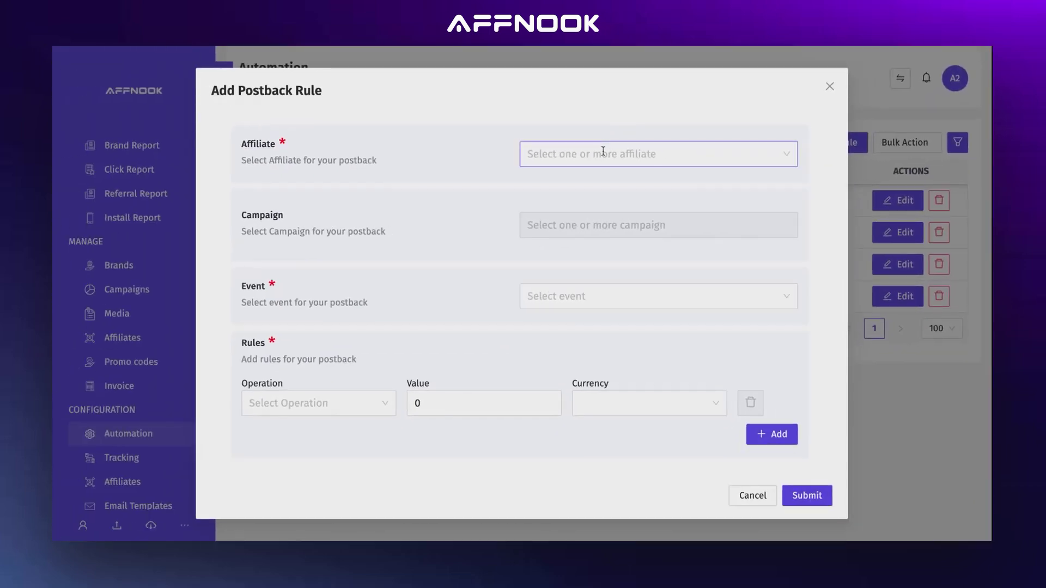
pyautogui.click(605, 154)
pyautogui.click(595, 185)
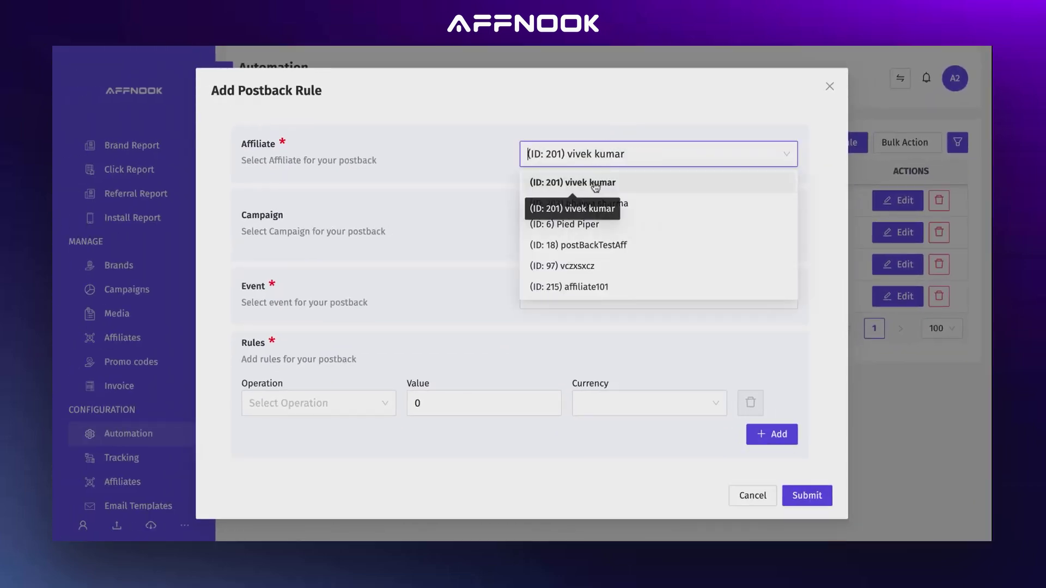
pyautogui.click(553, 231)
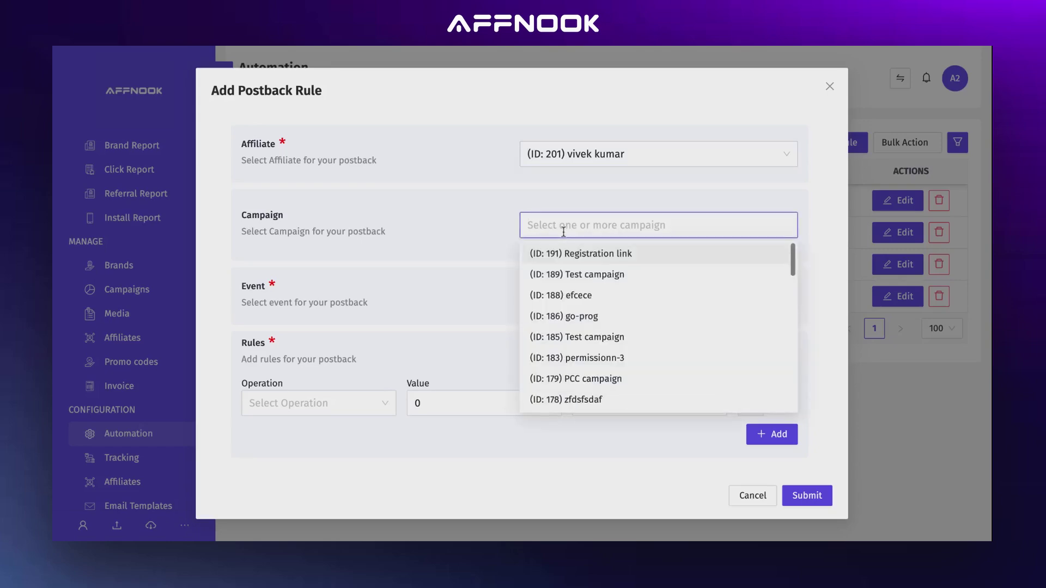
pyautogui.click(569, 274)
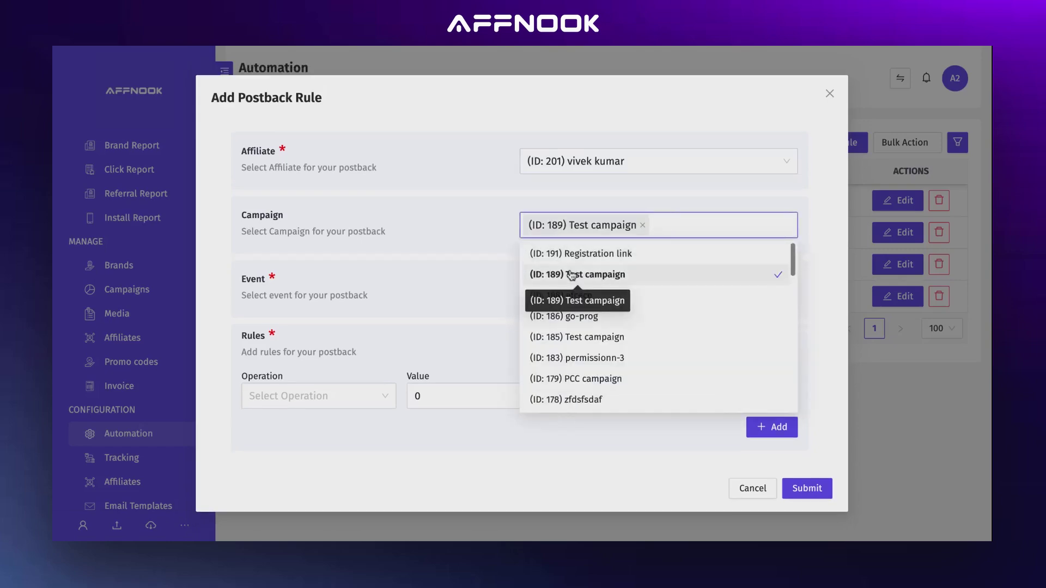
pyautogui.click(448, 282)
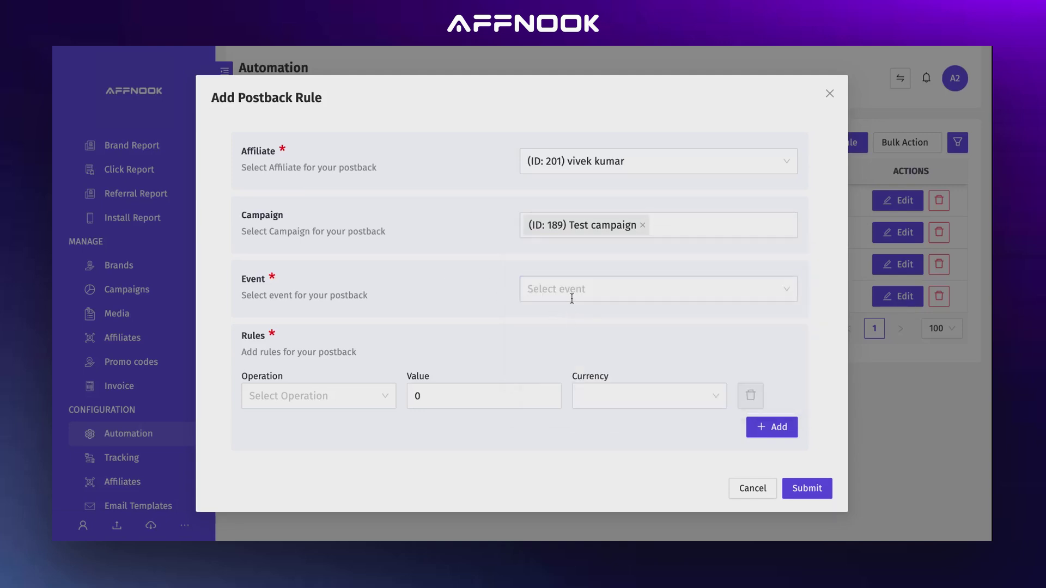
pyautogui.click(571, 299)
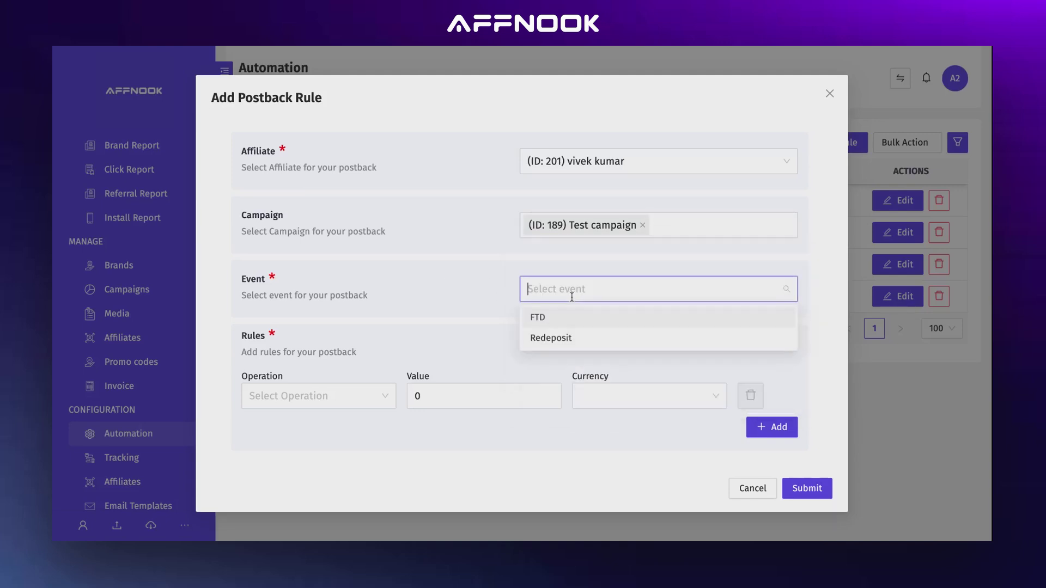
pyautogui.click(570, 327)
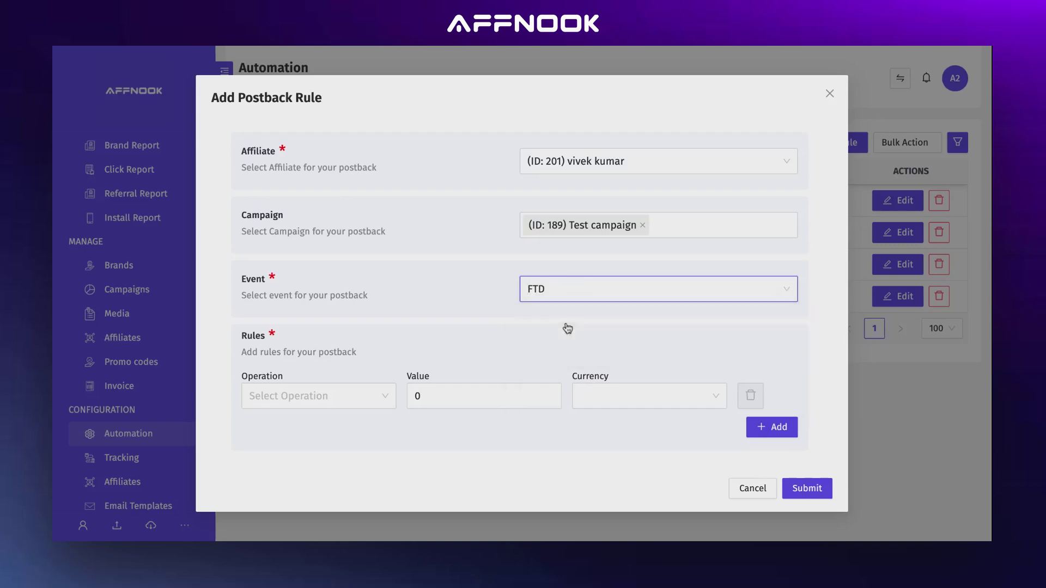
pyautogui.click(375, 393)
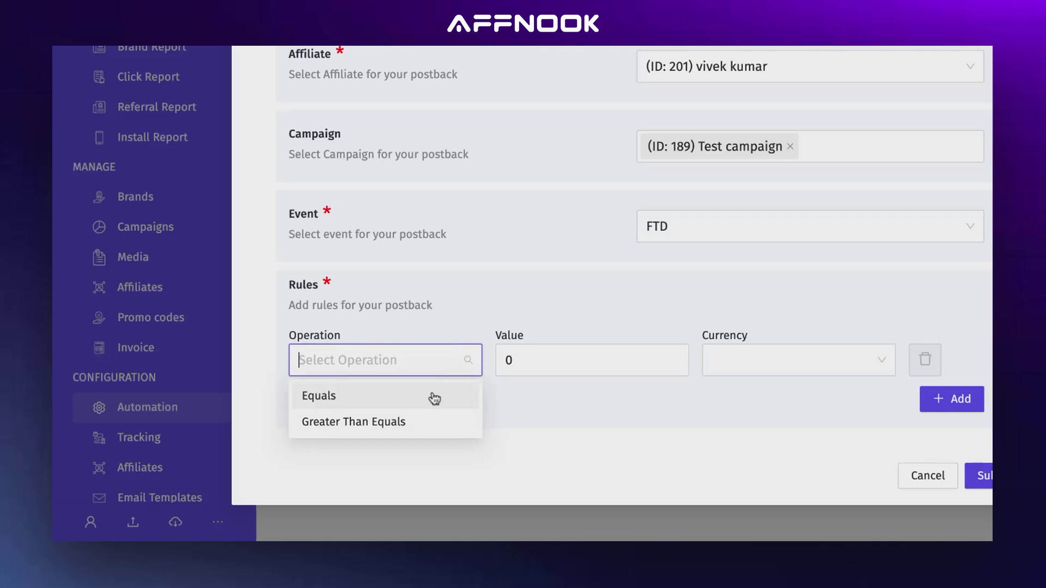
# Set the condition to Equals 10 in USD ($) and submit the postback rule
pyautogui.click(434, 398)
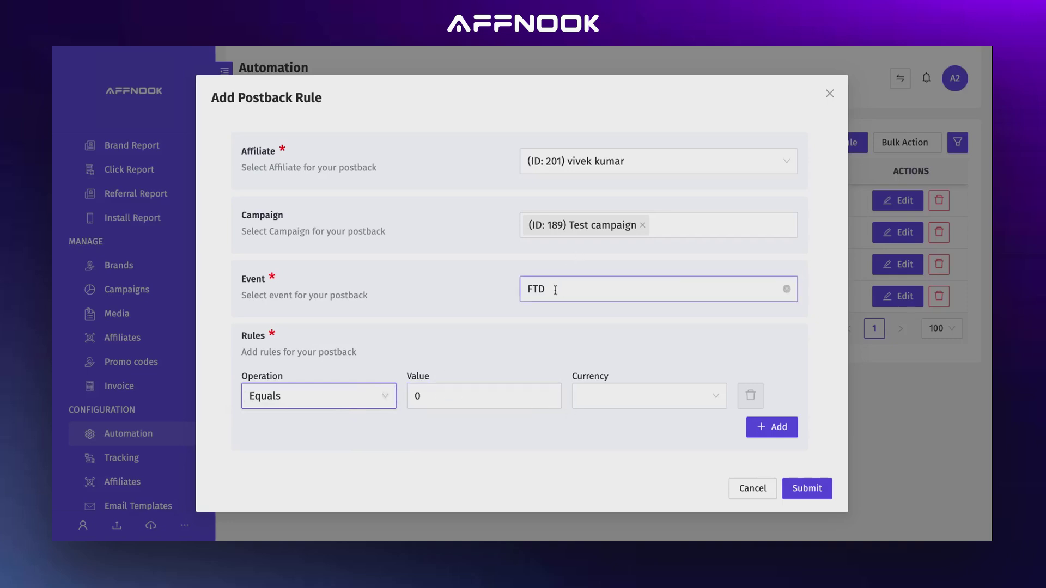
pyautogui.click(444, 396)
pyautogui.press('BackSpace')
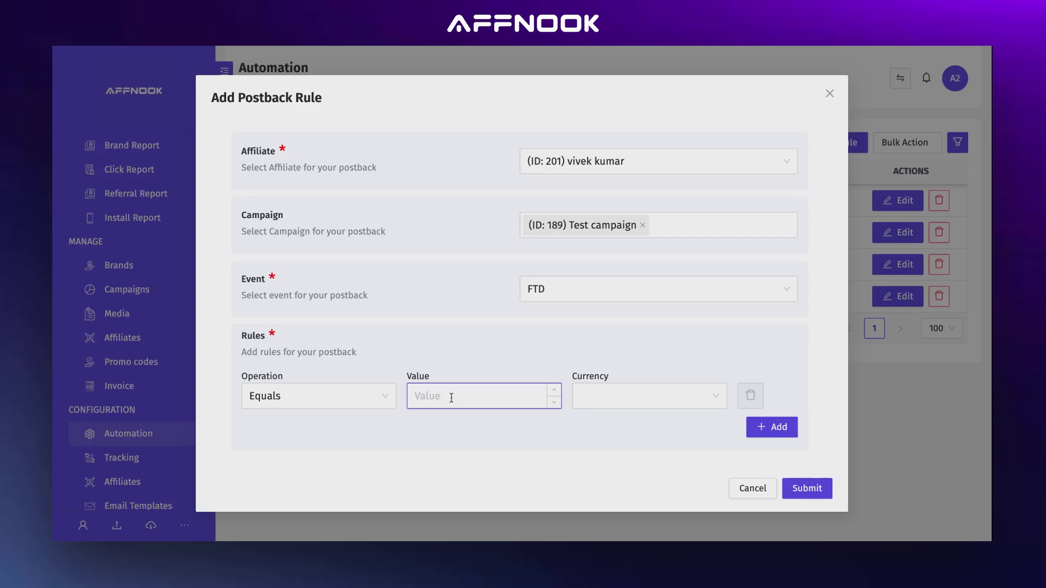
pyautogui.write('10')
pyautogui.click(621, 403)
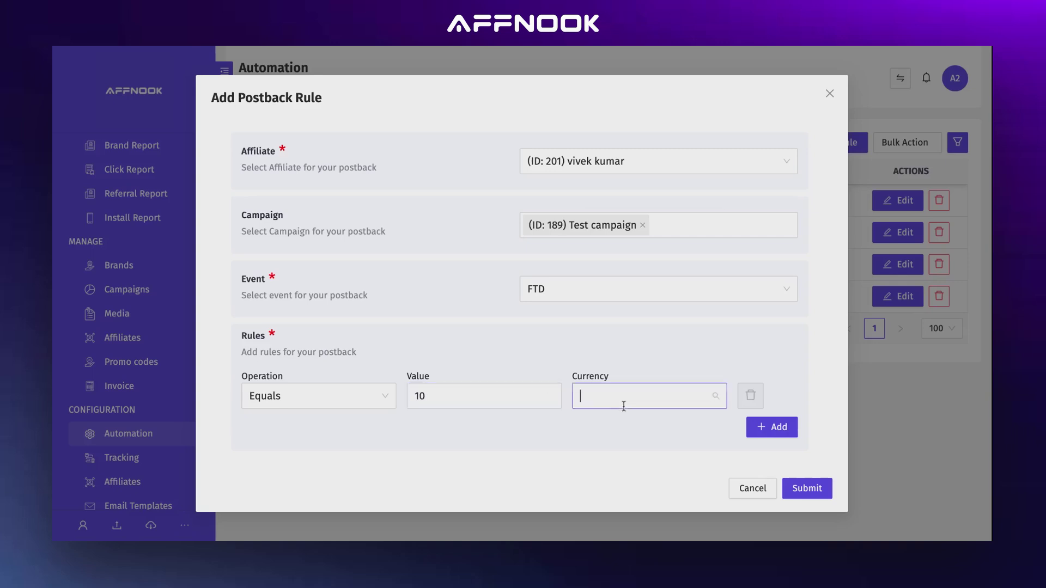
pyautogui.write('usd')
pyautogui.press('Return')
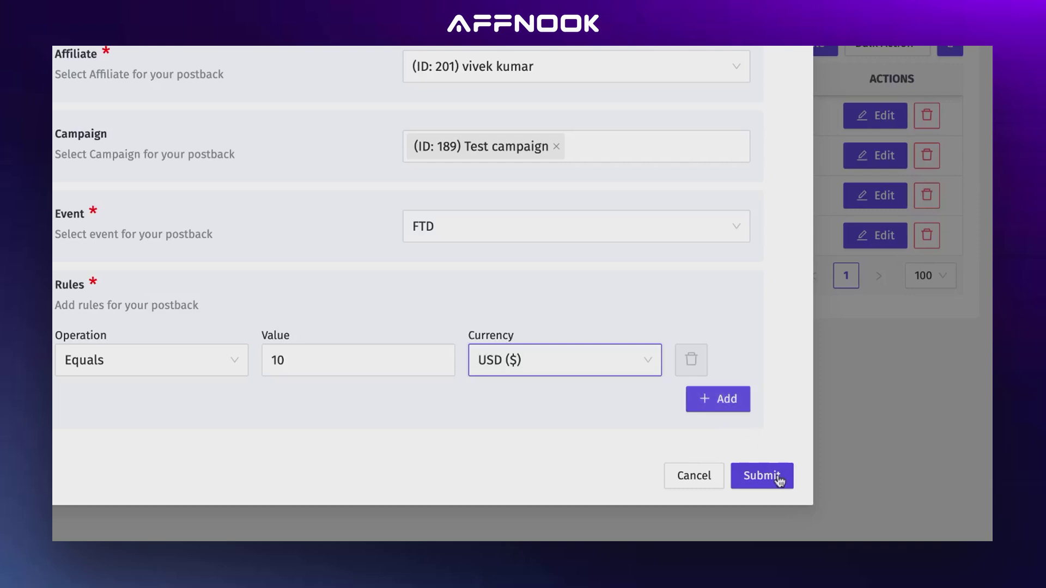
pyautogui.click(777, 478)
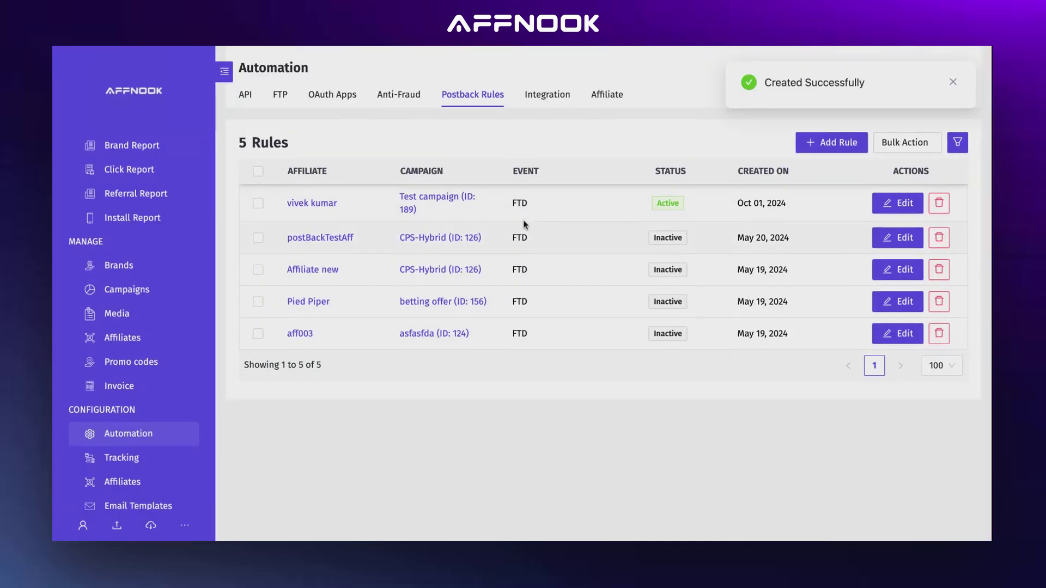